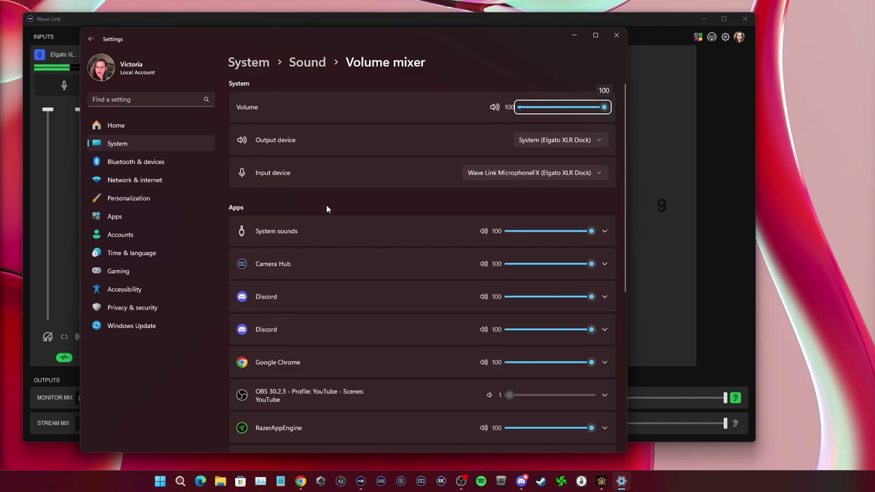
# Check the output device of Romancing SaGa 2 RotS in the Volume mixer.
pyautogui.scroll(-2, 351, 287)
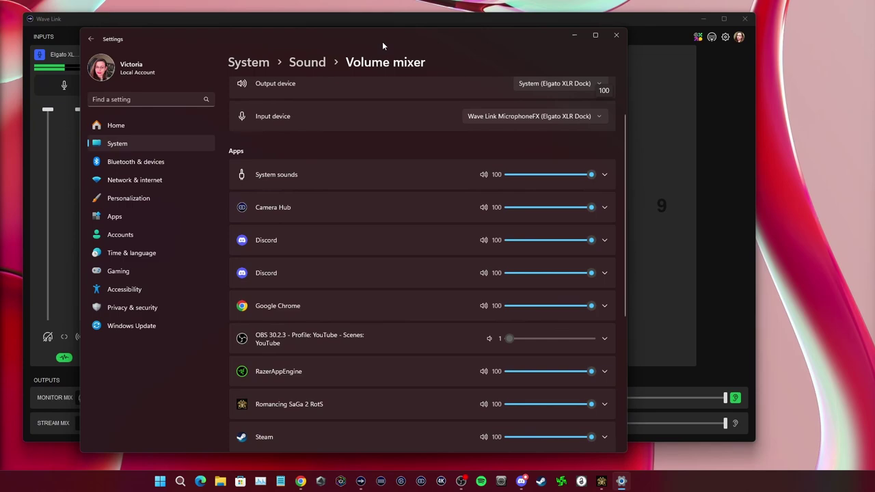
pyautogui.moveTo(382, 41); pyautogui.dragTo(402, 42)
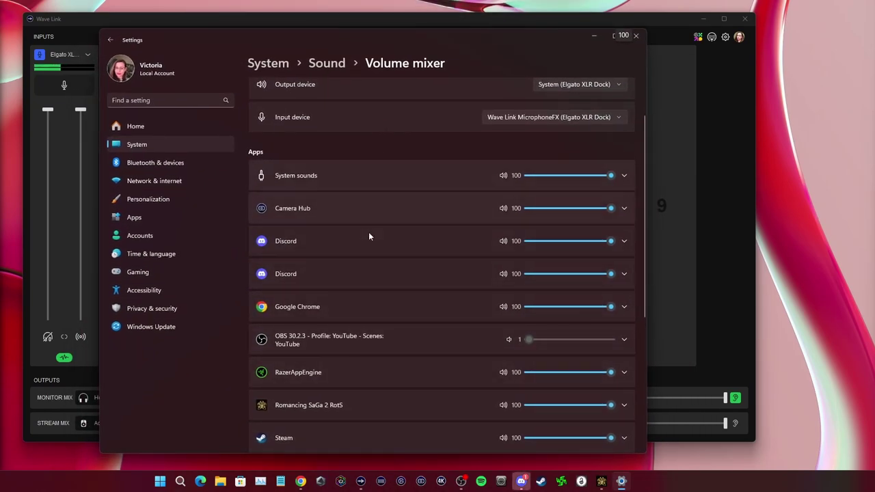
pyautogui.scroll(-4, 382, 363)
pyautogui.click(370, 295)
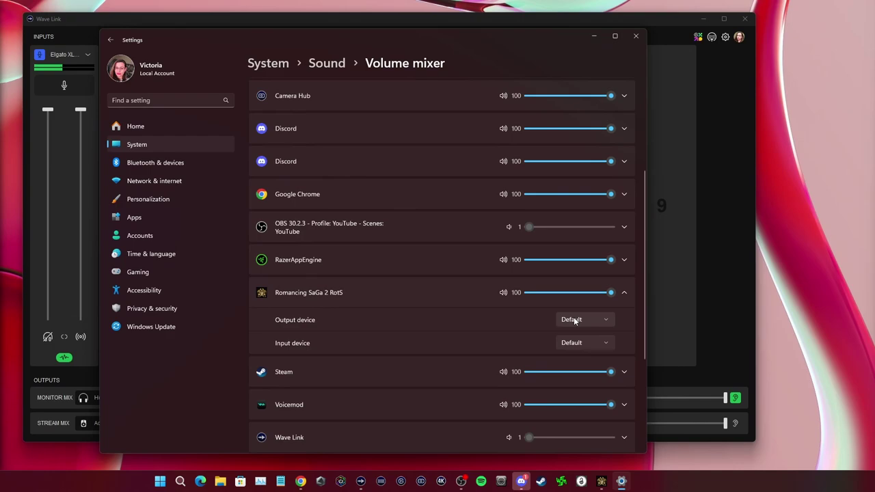
pyautogui.click(417, 298)
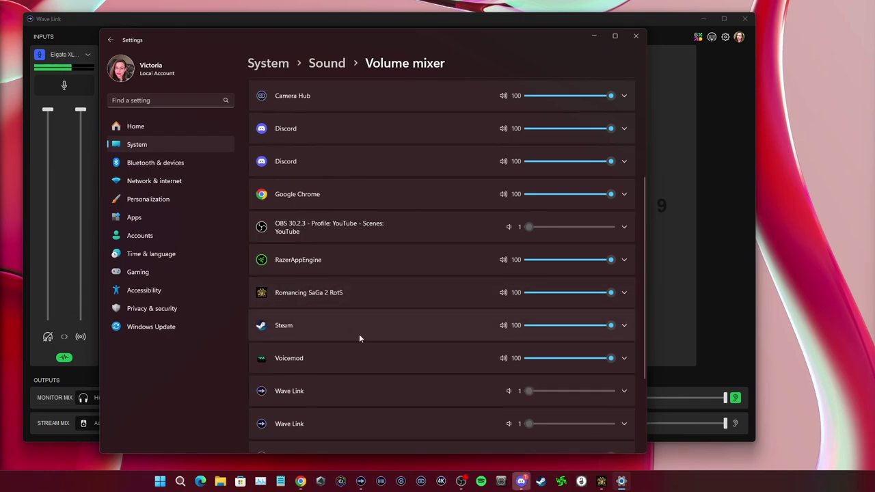
# Inspect the output devices of both Discord entries in the Volume mixer.
pyautogui.scroll(5, 382, 366)
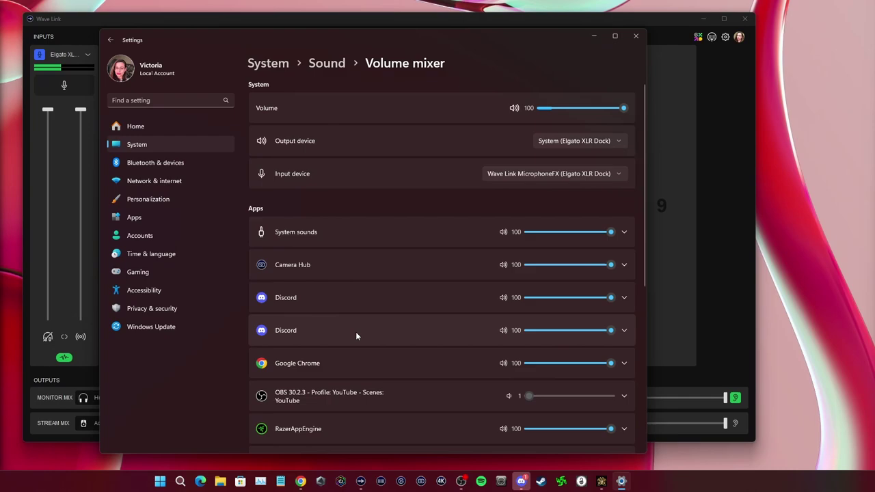
pyautogui.click(402, 306)
pyautogui.click(408, 306)
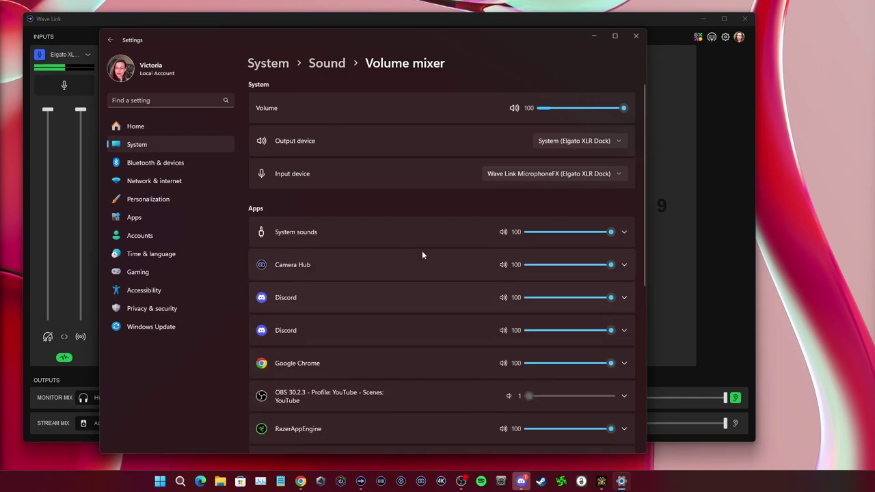
pyautogui.click(456, 331)
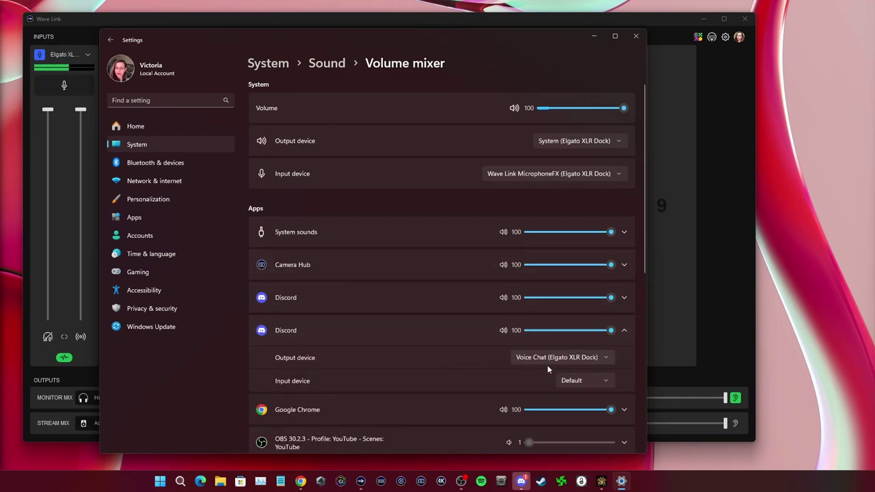
pyautogui.click(353, 332)
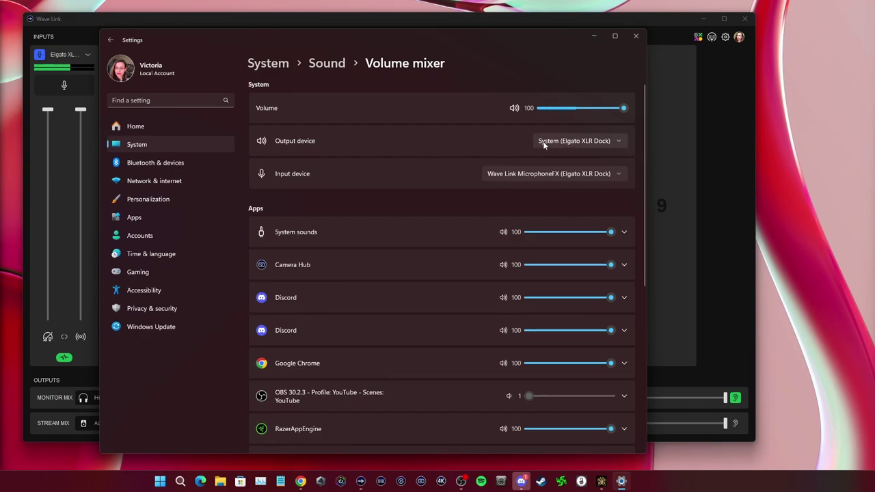
# Close Settings and review the System channel's audio source list in Wave Link.
pyautogui.click(635, 37)
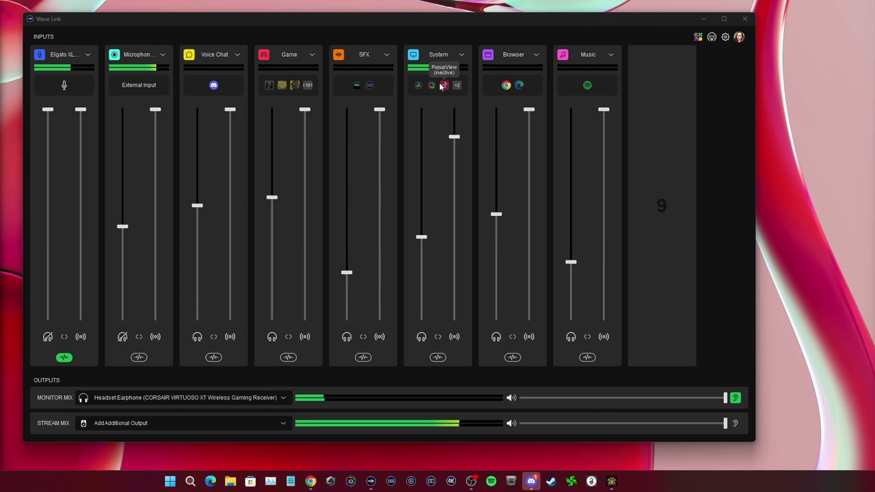
pyautogui.click(462, 55)
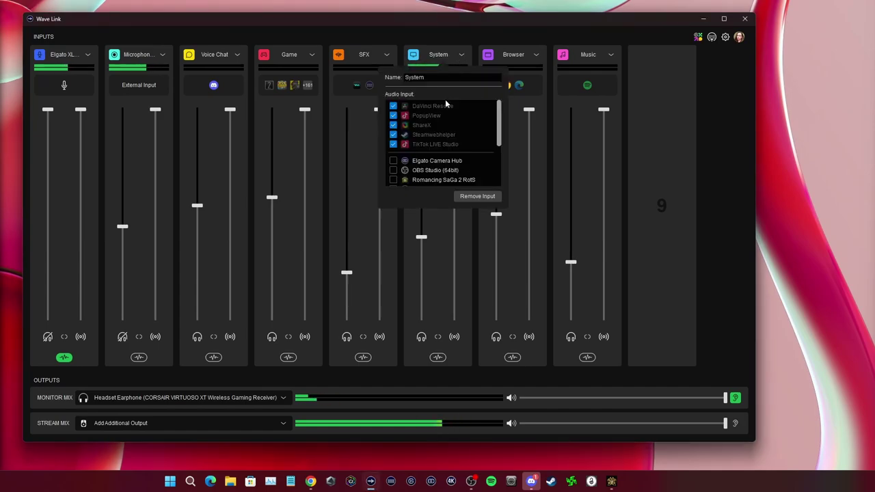
pyautogui.scroll(-5, 423, 137)
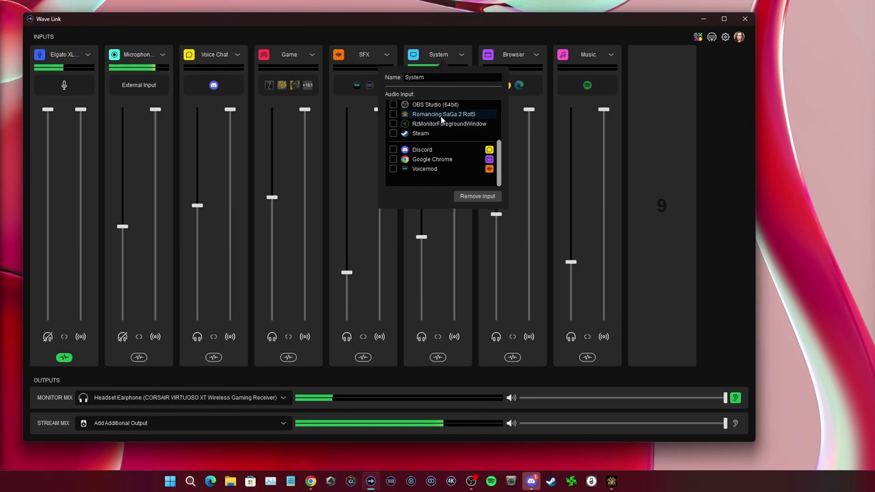
pyautogui.click(312, 57)
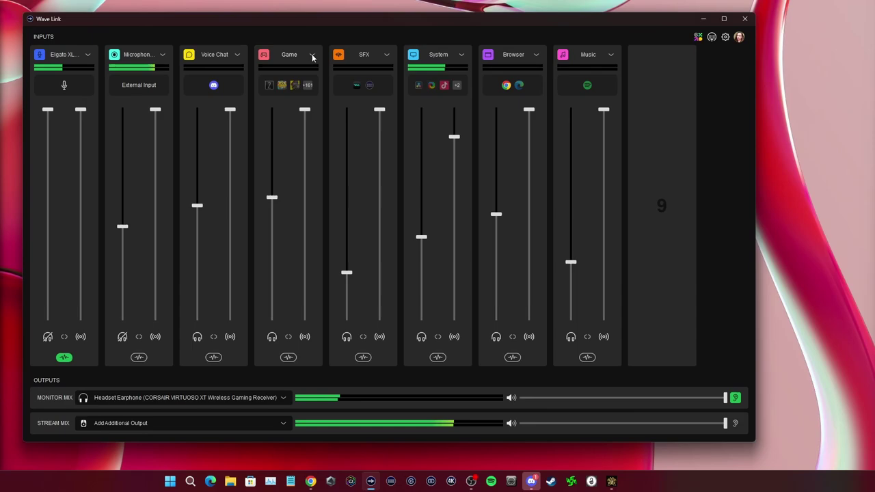
# Add Romancing SaGa 2 RotS to the Game channel's audio inputs.
pyautogui.click(312, 57)
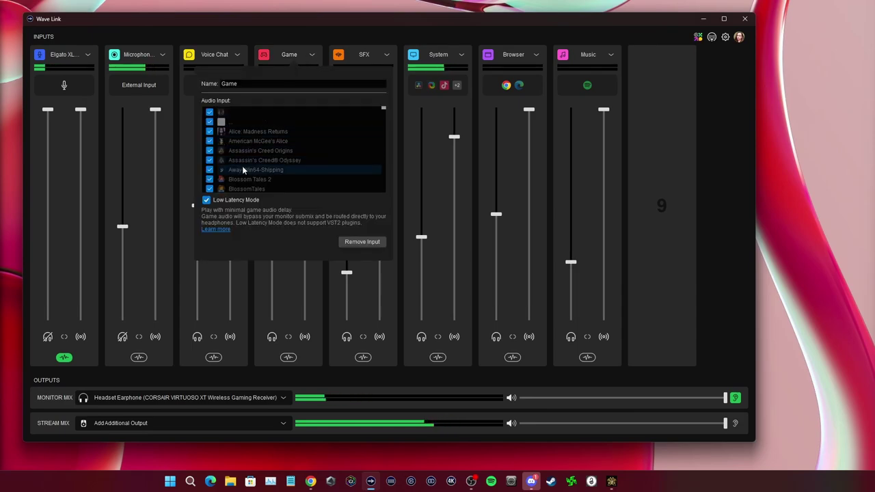
pyautogui.scroll(-10, 242, 167)
pyautogui.scroll(-15, 242, 171)
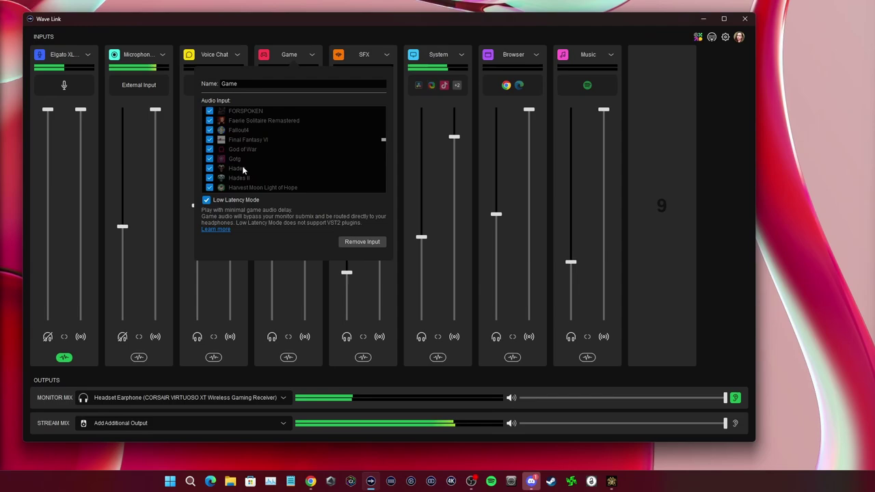
pyautogui.scroll(-10, 242, 170)
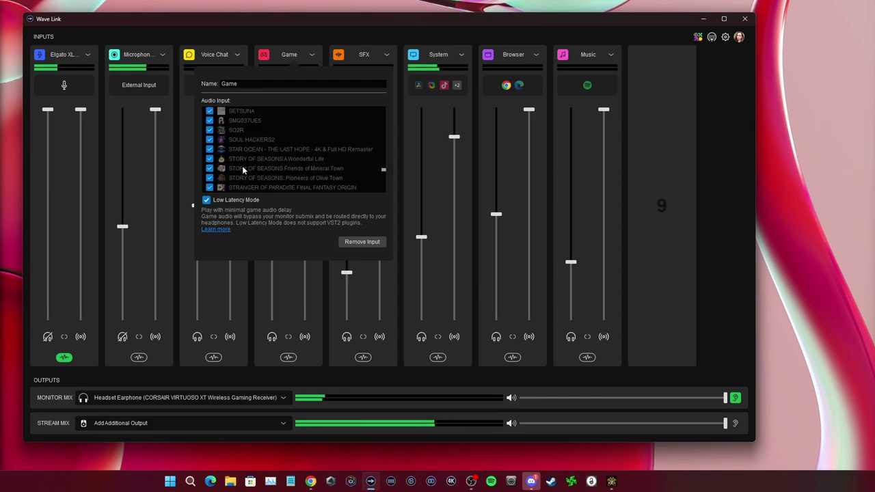
pyautogui.scroll(-5, 242, 168)
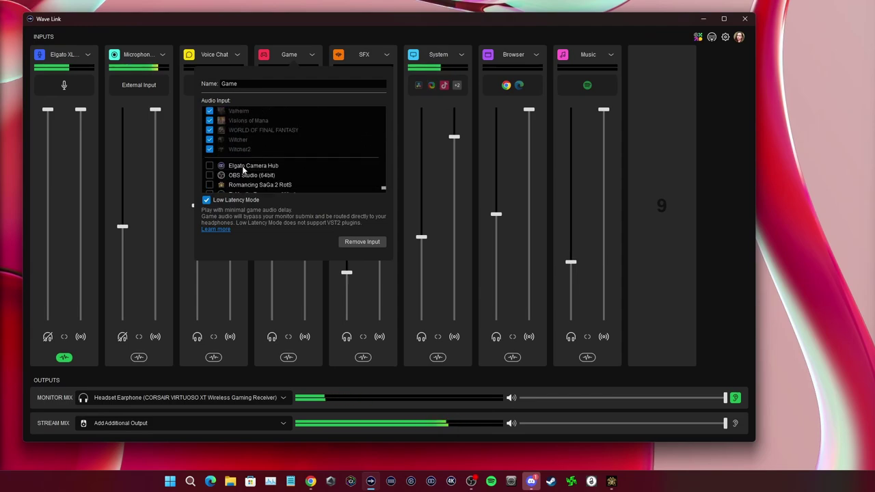
pyautogui.scroll(2, 242, 157)
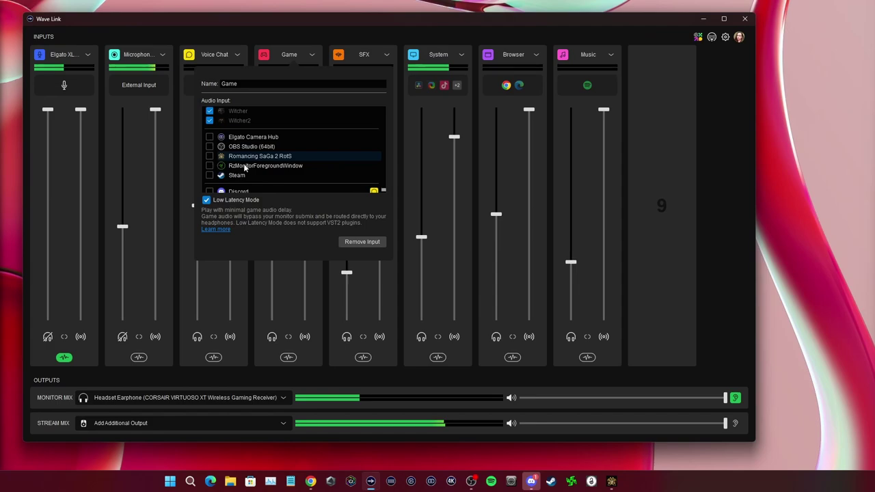
pyautogui.scroll(-1, 244, 167)
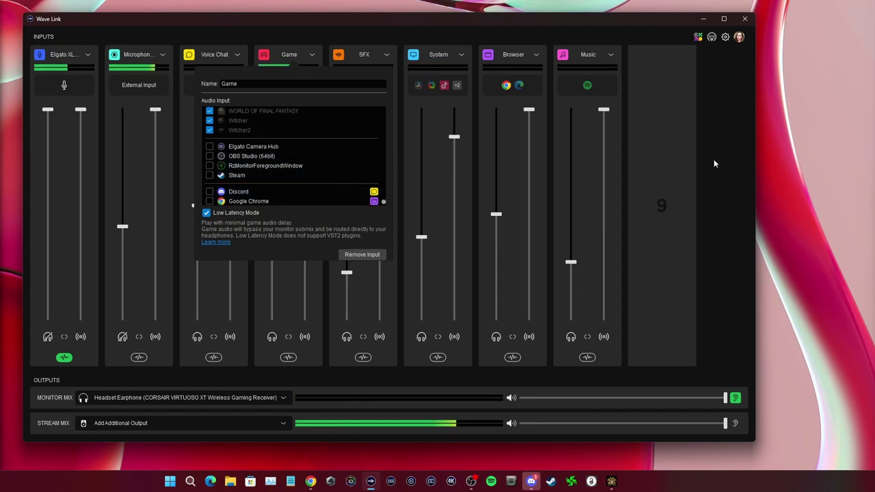
pyautogui.click(396, 124)
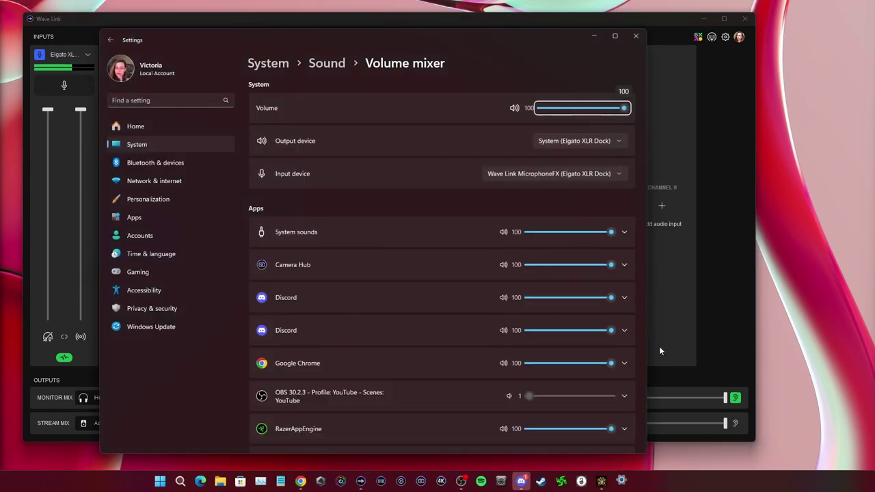
# Confirm Romancing SaGa 2 RotS outputs to Game (Elgato XLR Dock), then close Settings.
pyautogui.scroll(-5, 290, 262)
pyautogui.click(361, 186)
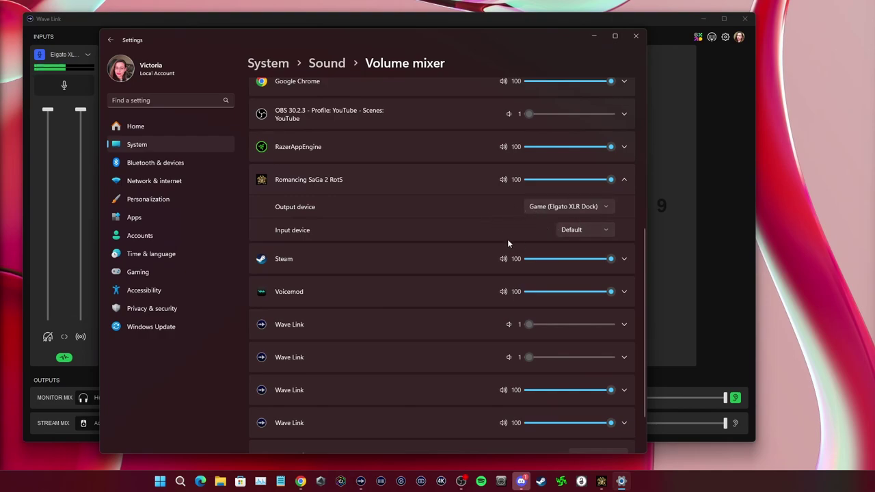
pyautogui.click(636, 37)
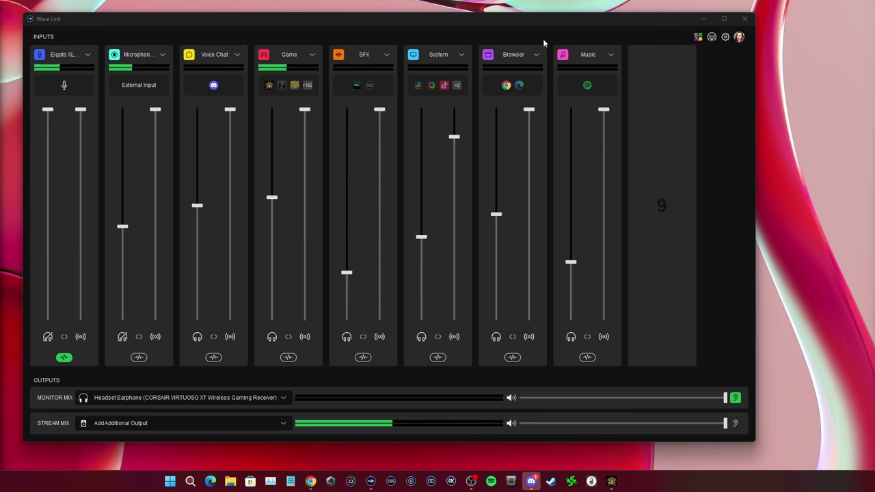
# Tick OBS Studio and Steam in the System channel's Audio Input list.
pyautogui.click(460, 54)
pyautogui.scroll(-2, 412, 145)
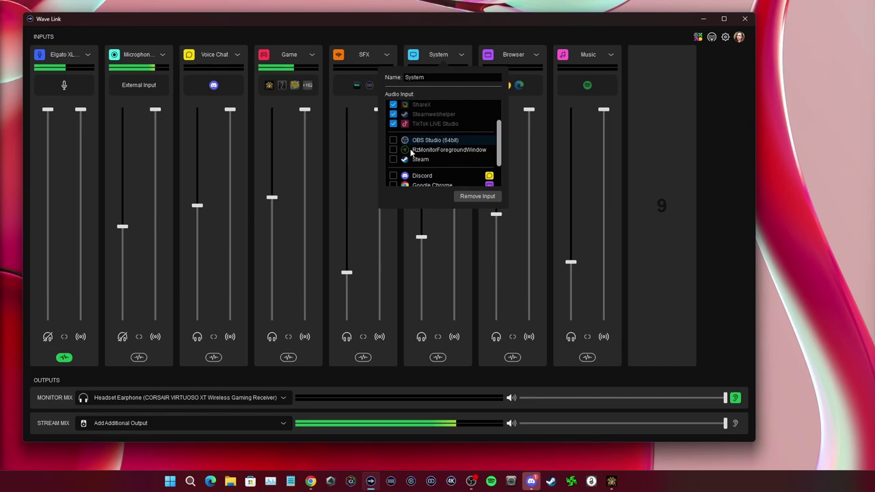
pyautogui.click(393, 141)
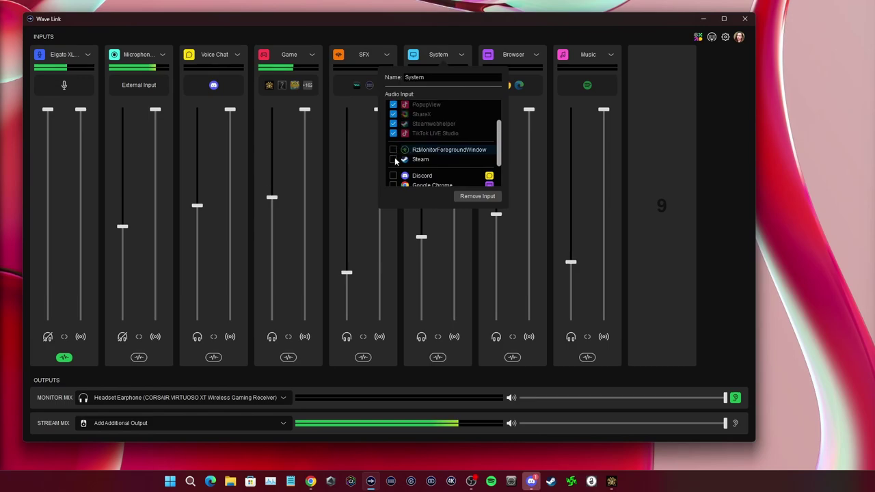
pyautogui.click(394, 159)
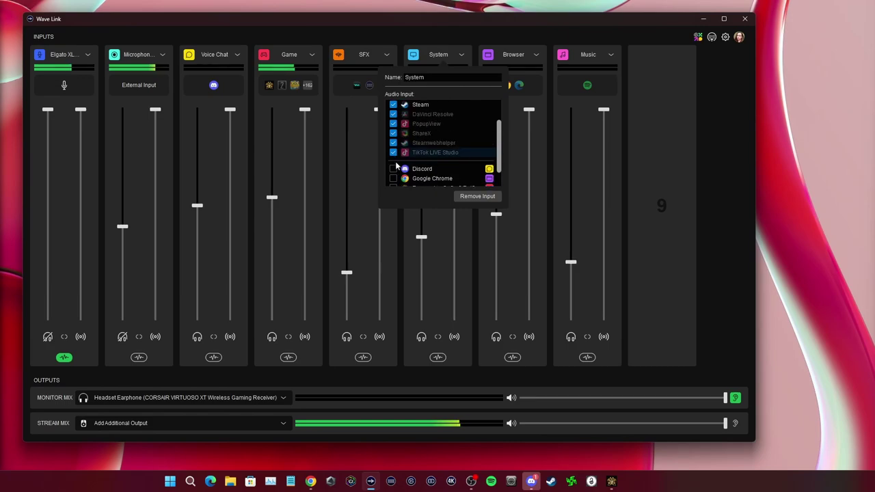
pyautogui.scroll(3, 403, 157)
pyautogui.scroll(-3, 429, 150)
pyautogui.scroll(3, 432, 130)
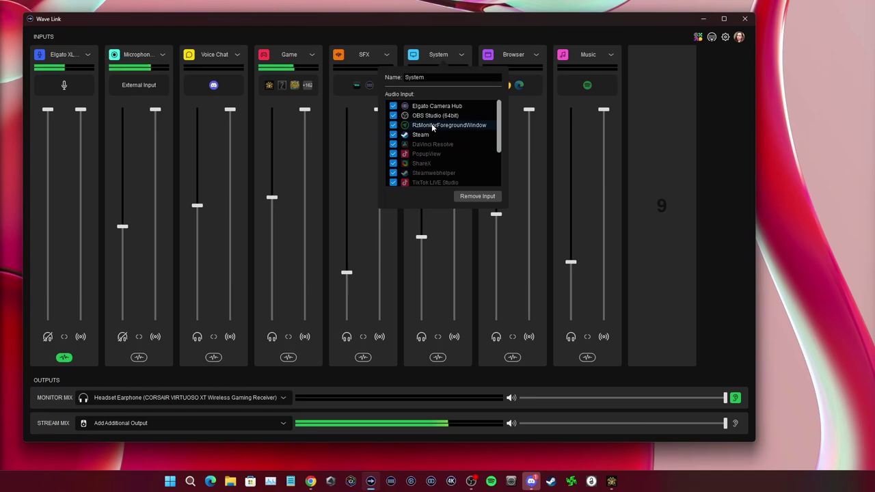
pyautogui.scroll(-3, 423, 157)
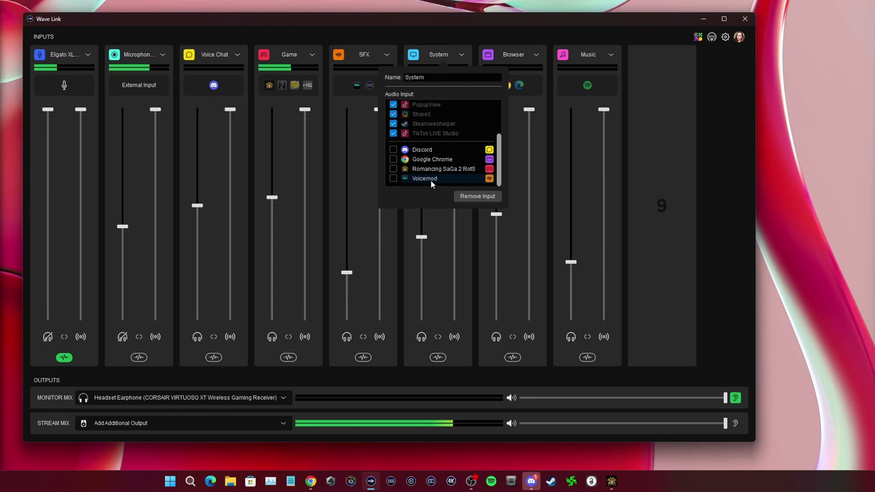
# Close the System channel's source dropdown in Wave Link.
pyautogui.click(719, 173)
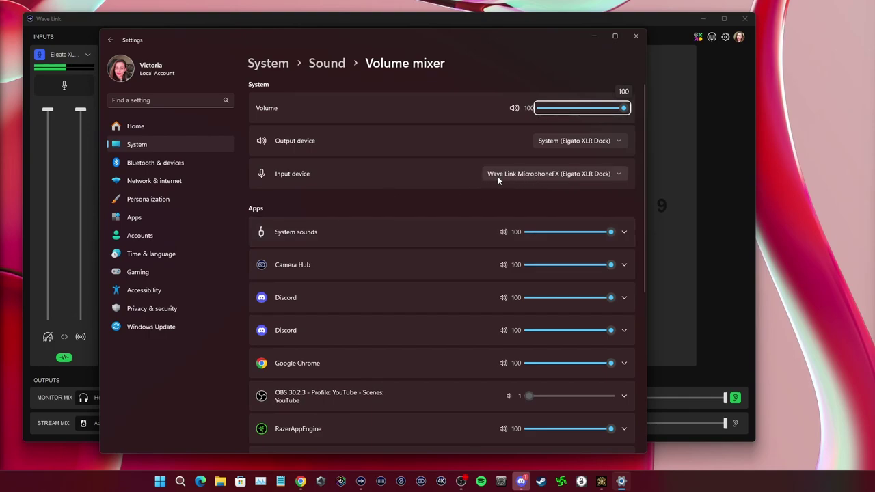
# Record a test clip through the Elgato XLR effect chain, play it back, then delete it.
pyautogui.click(64, 358)
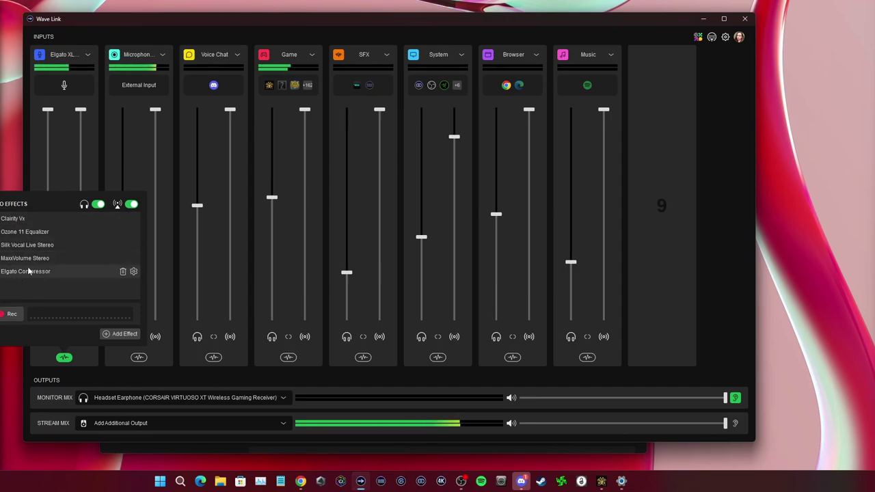
pyautogui.click(14, 316)
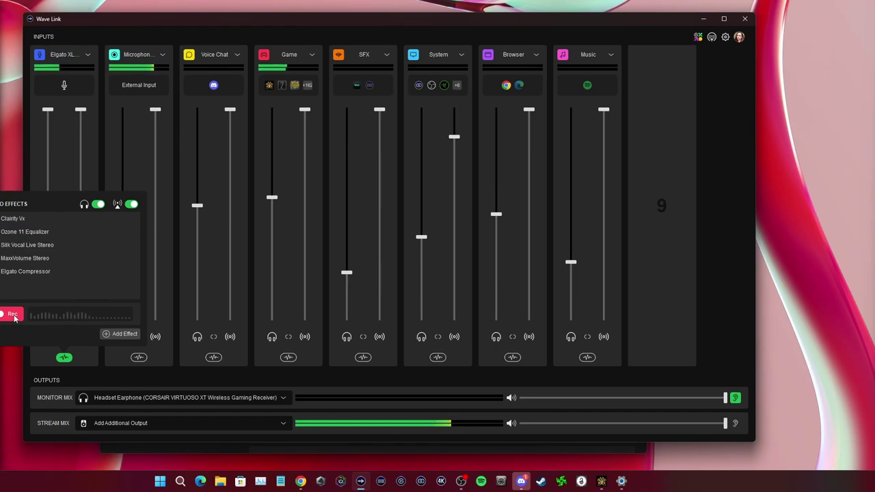
pyautogui.click(14, 316)
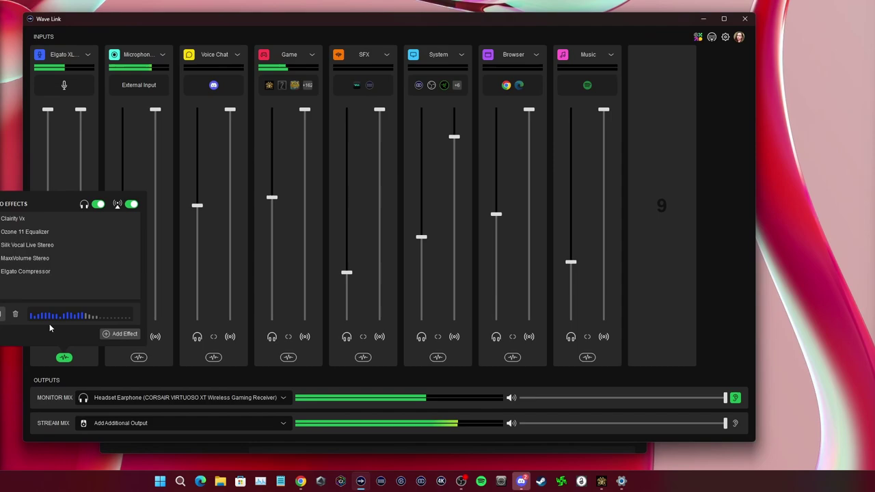
pyautogui.click(15, 314)
pyautogui.click(71, 373)
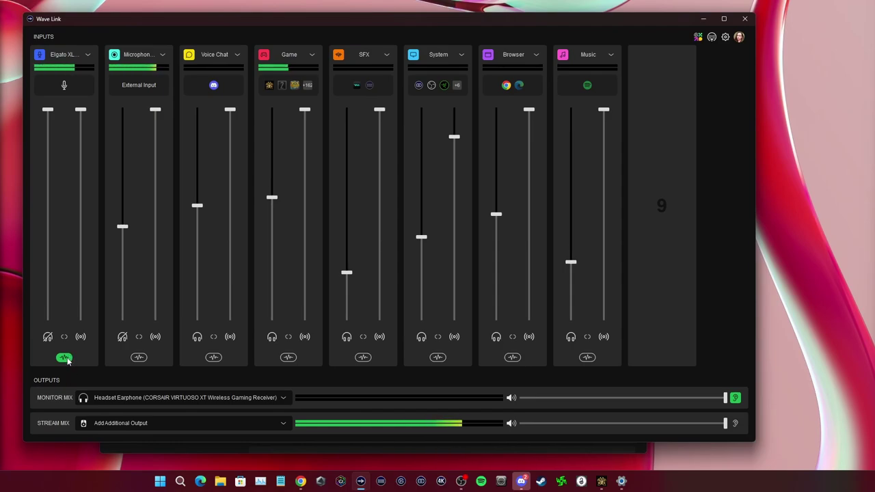
pyautogui.click(67, 358)
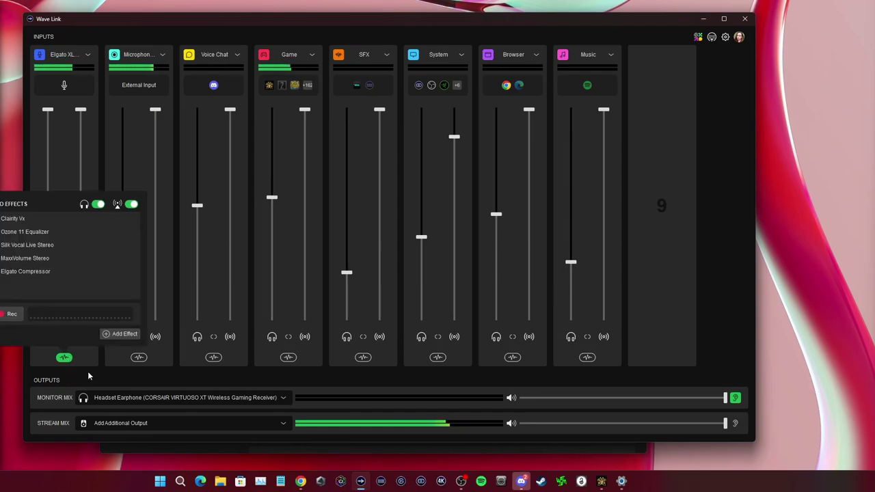
# Close the Elgato XLR effects list to show the full mixer.
pyautogui.click(87, 373)
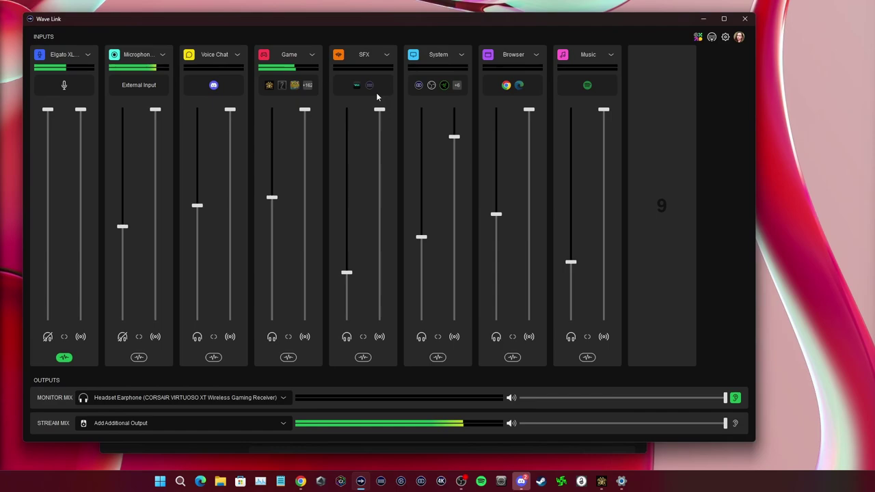
pyautogui.click(462, 55)
pyautogui.scroll(-5, 445, 146)
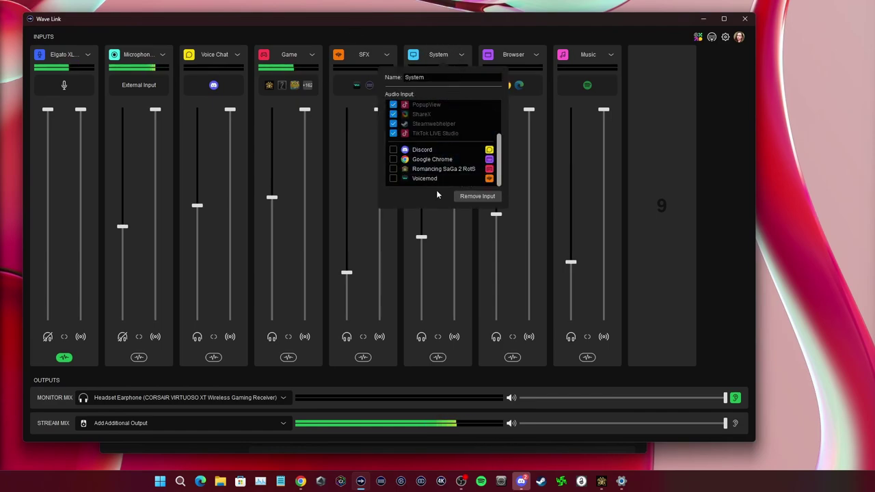
pyautogui.scroll(5, 437, 171)
pyautogui.click(327, 89)
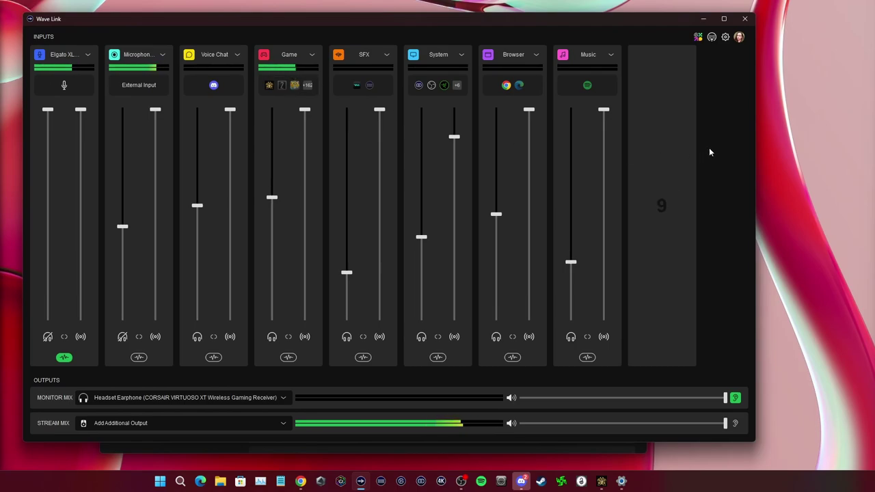
pyautogui.click(311, 54)
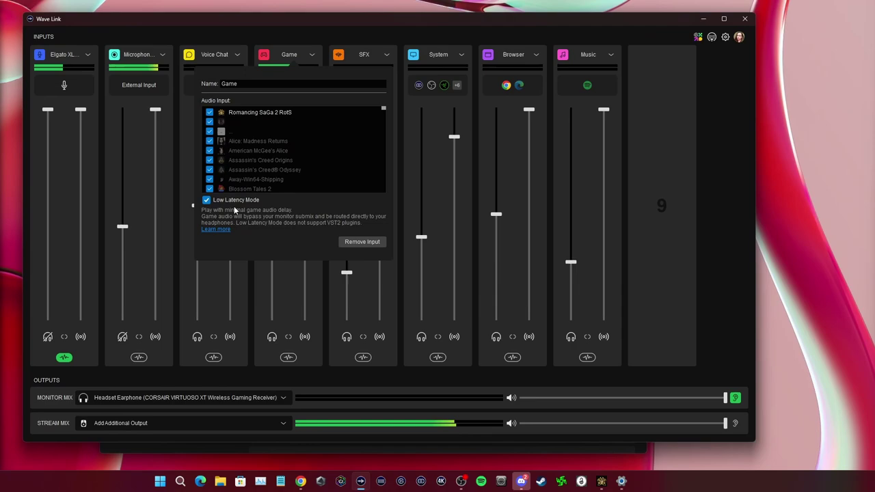
pyautogui.click(733, 242)
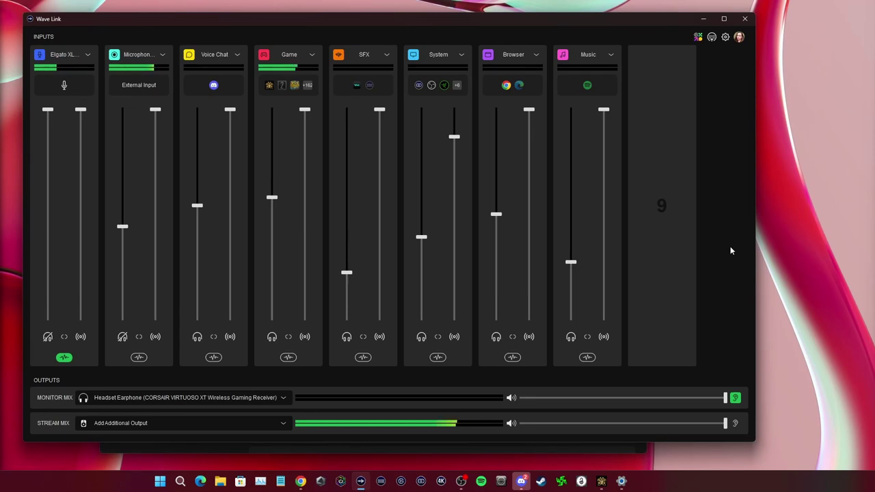
pyautogui.click(88, 55)
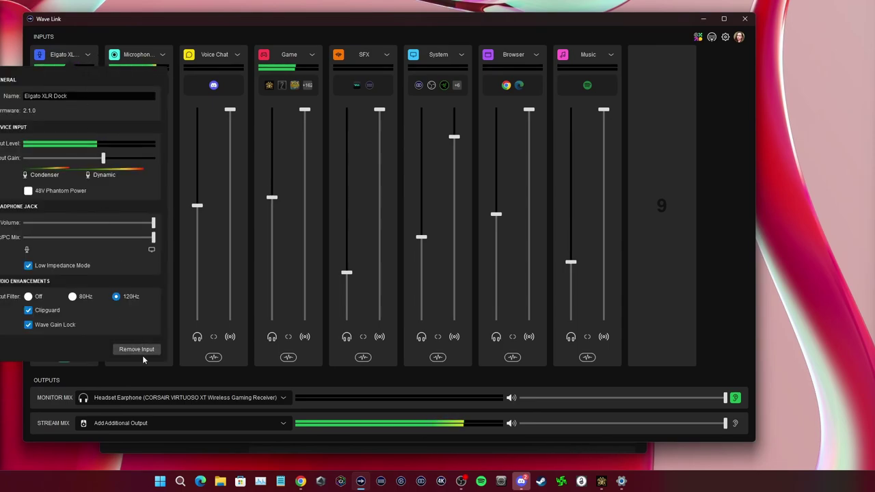
pyautogui.click(139, 380)
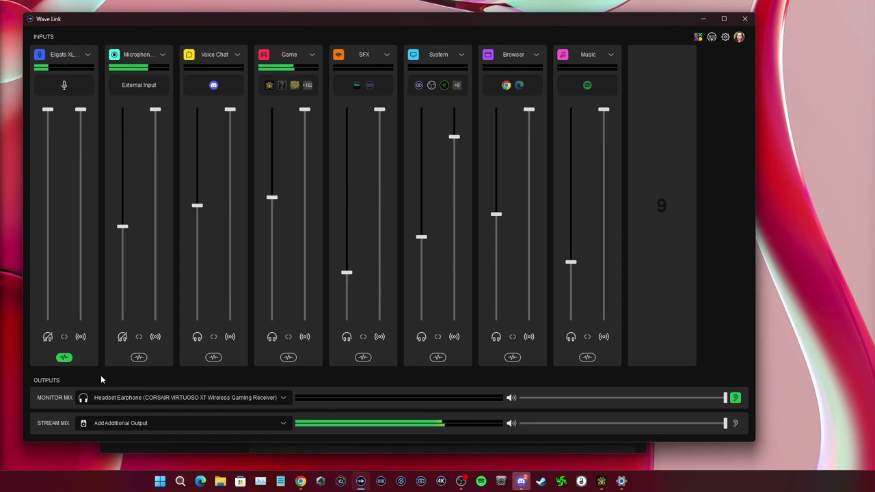
# Export the Elgato XLR effect chain to the Desktop as 'Elgato XLR Dock' (.wavelink).
pyautogui.click(64, 358)
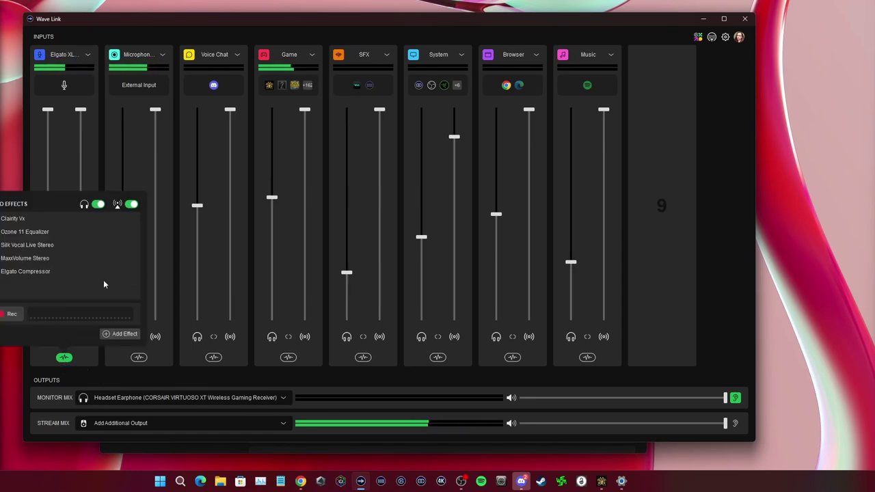
pyautogui.click(117, 334)
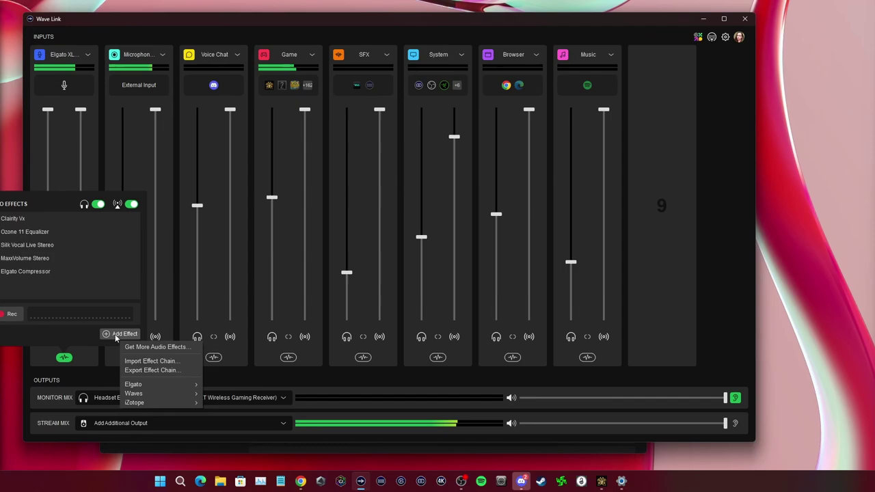
pyautogui.click(161, 371)
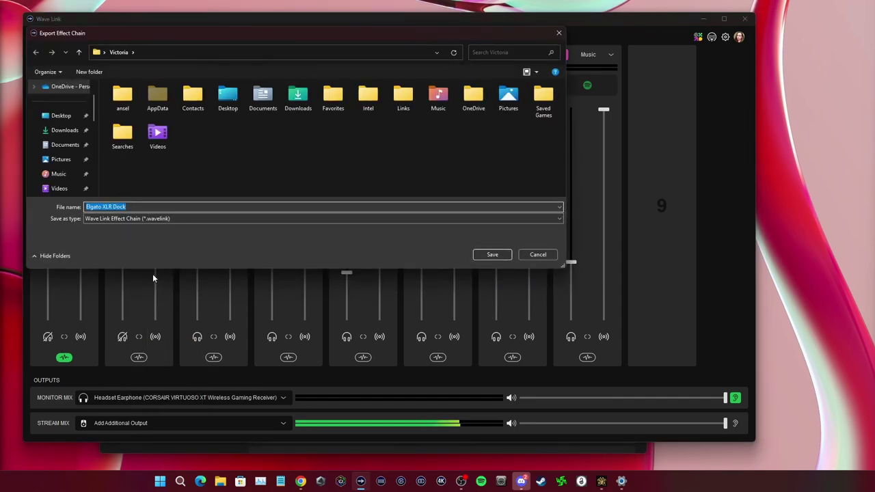
pyautogui.click(60, 115)
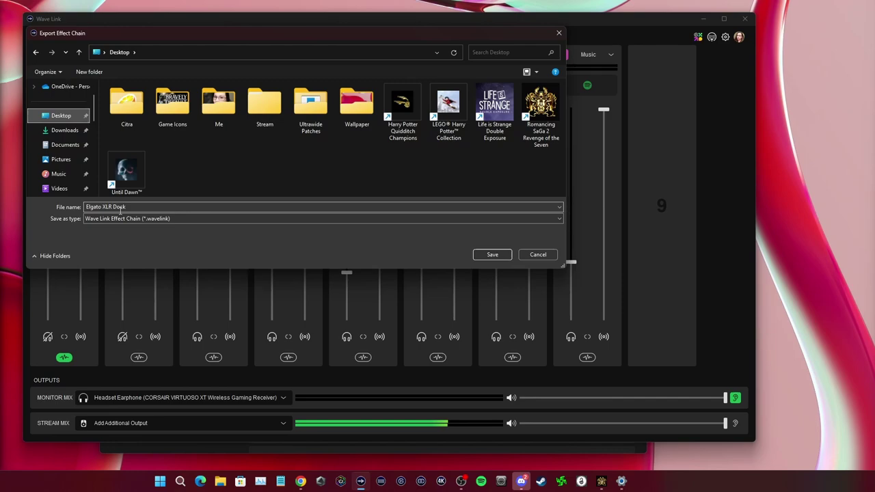
pyautogui.click(492, 254)
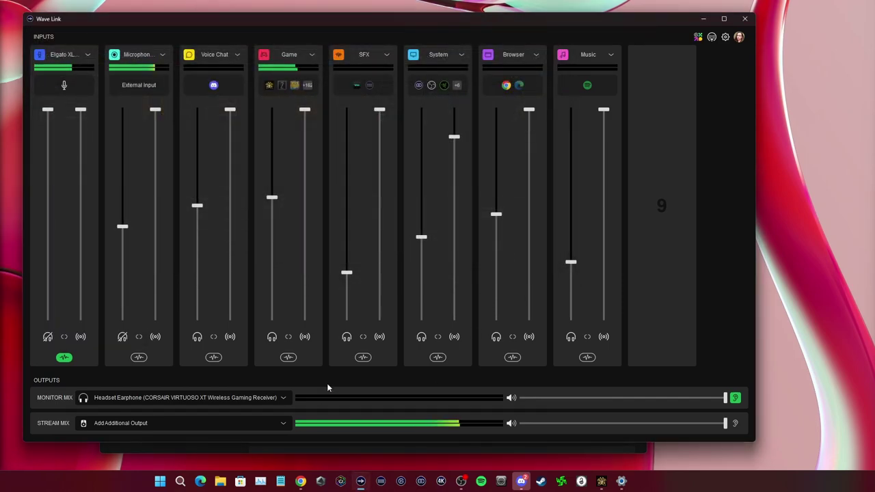